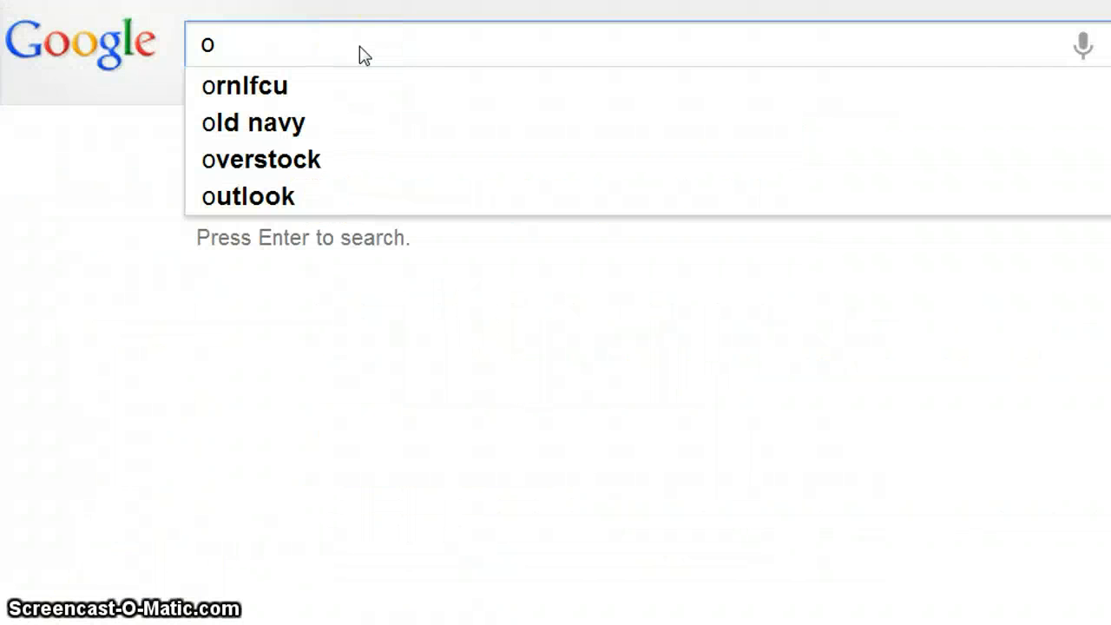
- Search Google for "owl purdue" and open the Purdue OWL: MLA Formatting and Style Guide result
{"action": "type", "text": "wl"}
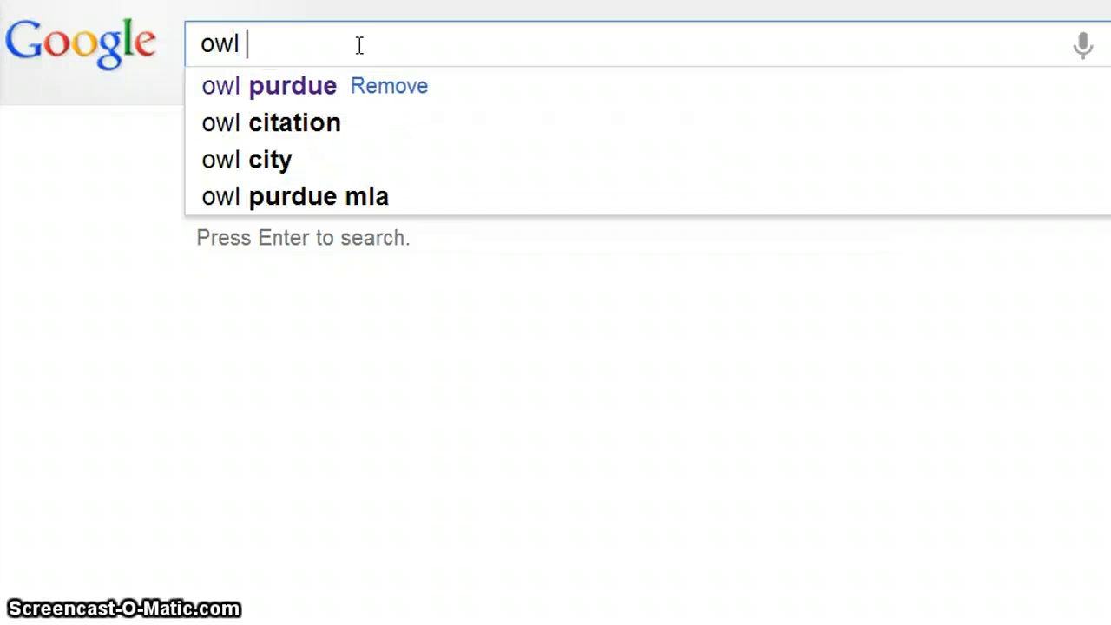
{"action": "left_click", "coordinate": [333, 90]}
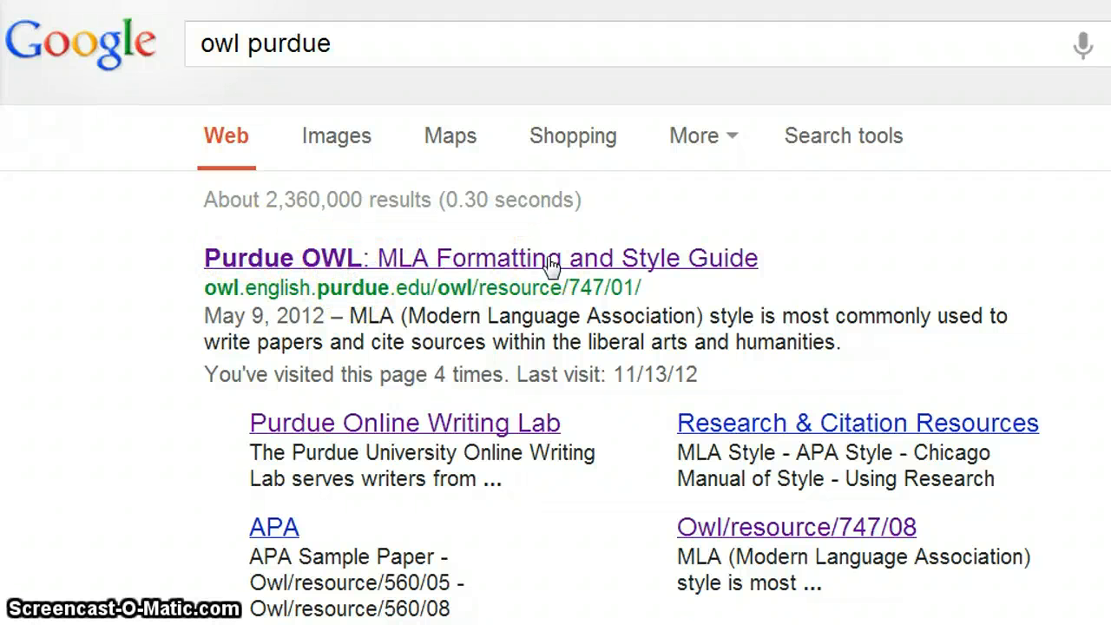
{"action": "left_click", "coordinate": [460, 258]}
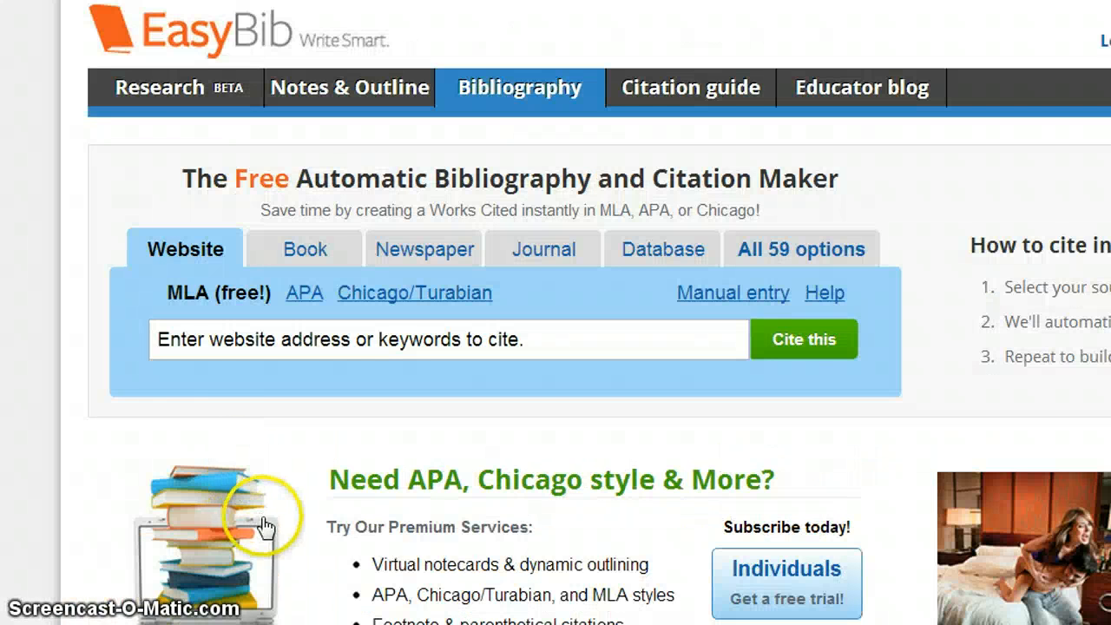
{"action": "left_click", "coordinate": [361, 350]}
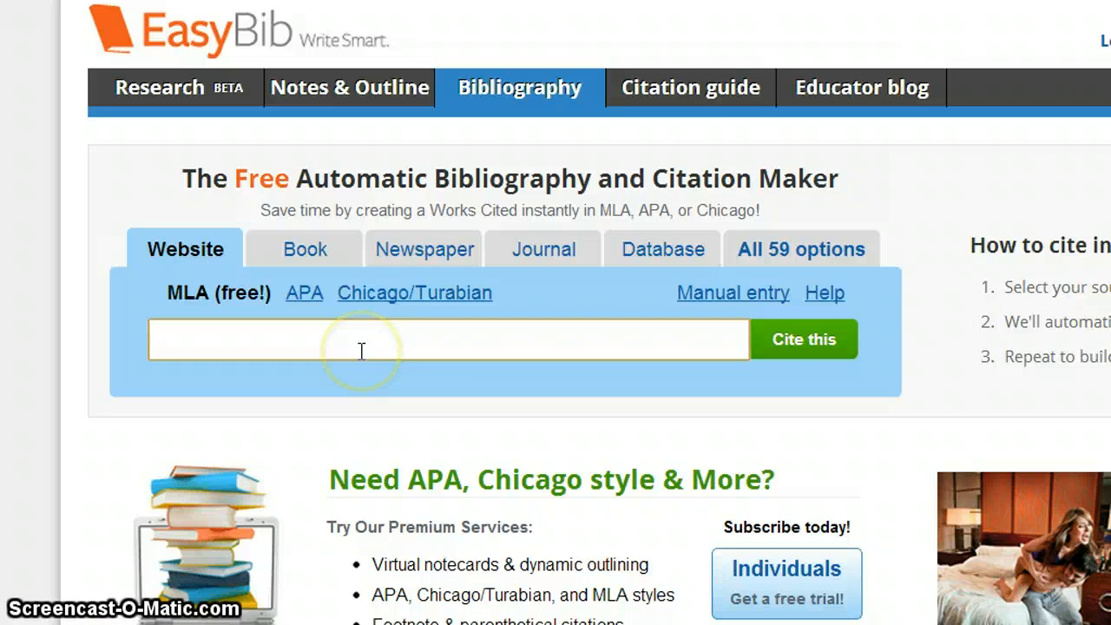
{"action": "type", "text": "http://walternelson.com/dr/node/246"}
{"action": "left_click", "coordinate": [833, 352]}
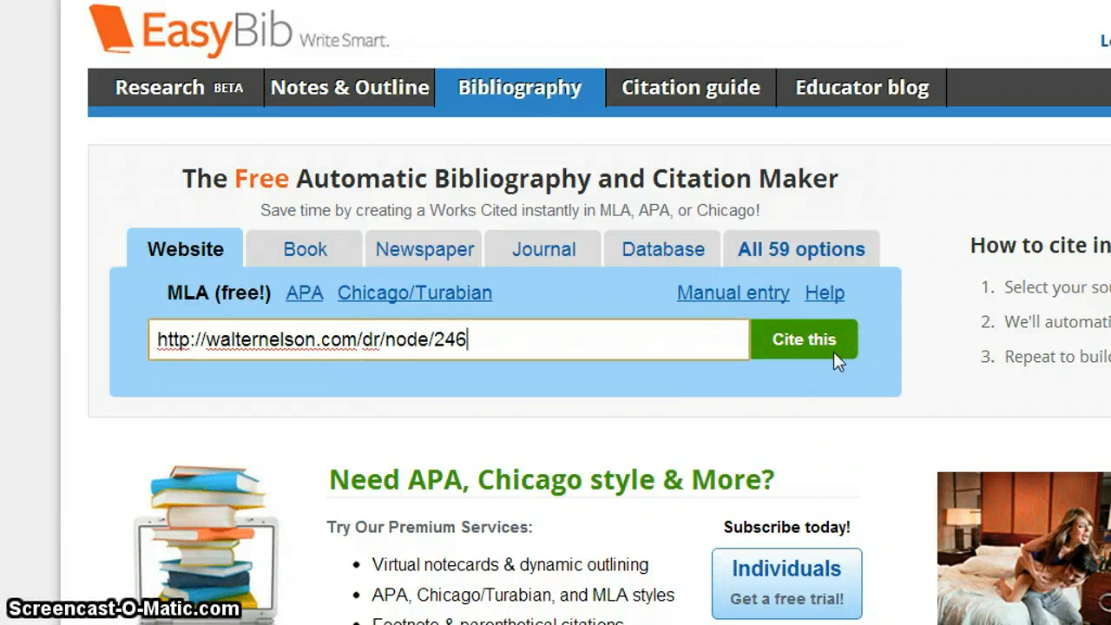
{"action": "left_click", "coordinate": [833, 352]}
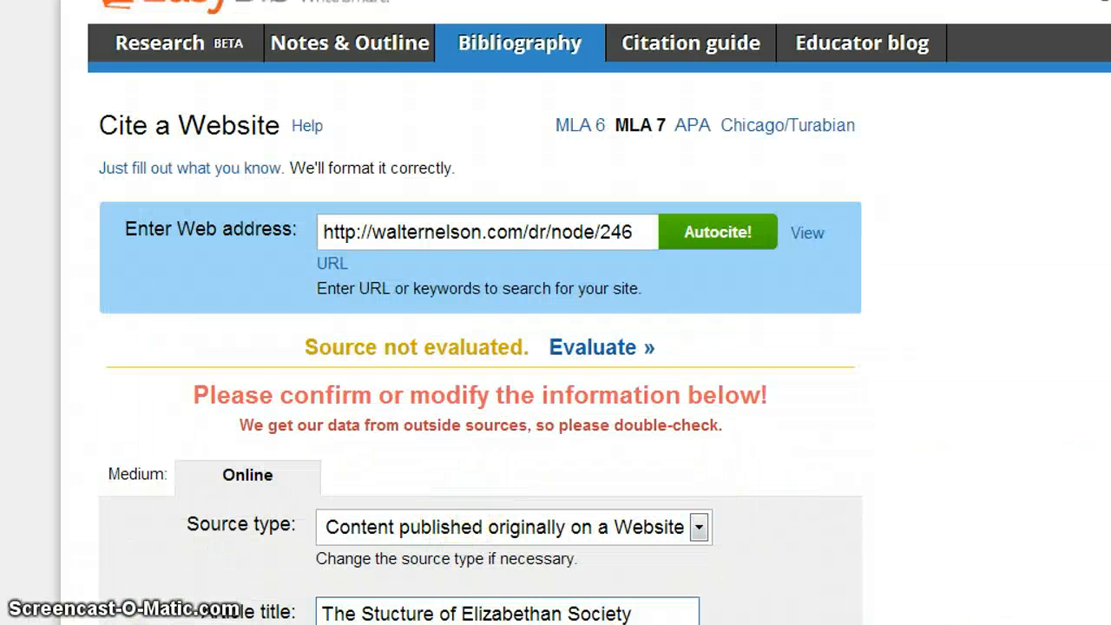
- Review the autofilled citation fields in EasyBib, highlighting the MLA 7 note about leaving out the URL and the URL itself
{"action": "scroll", "coordinate": [555, 347], "scroll_direction": "down", "scroll_amount": 5}
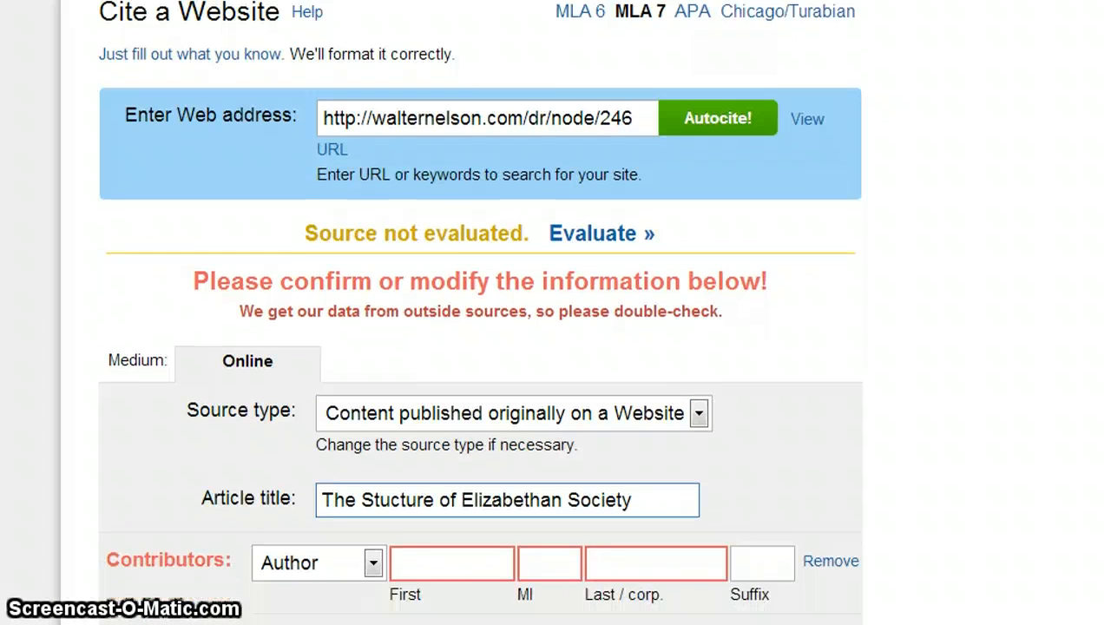
{"action": "scroll", "coordinate": [555, 347], "scroll_direction": "down", "scroll_amount": 5}
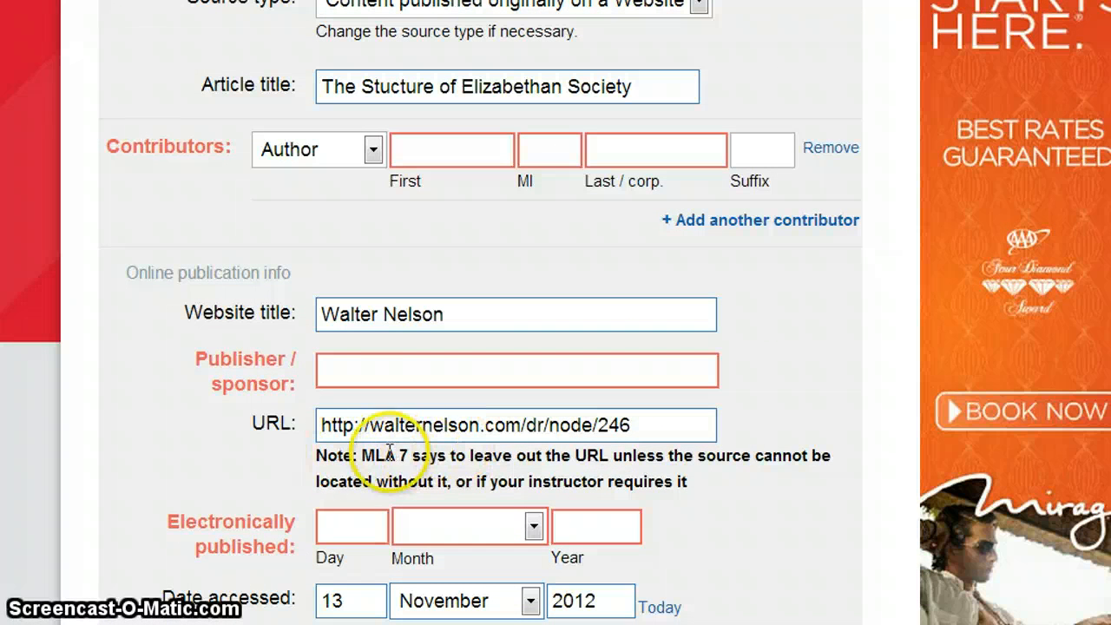
{"action": "left_click_drag", "start_coordinate": [363, 454], "coordinate": [612, 446]}
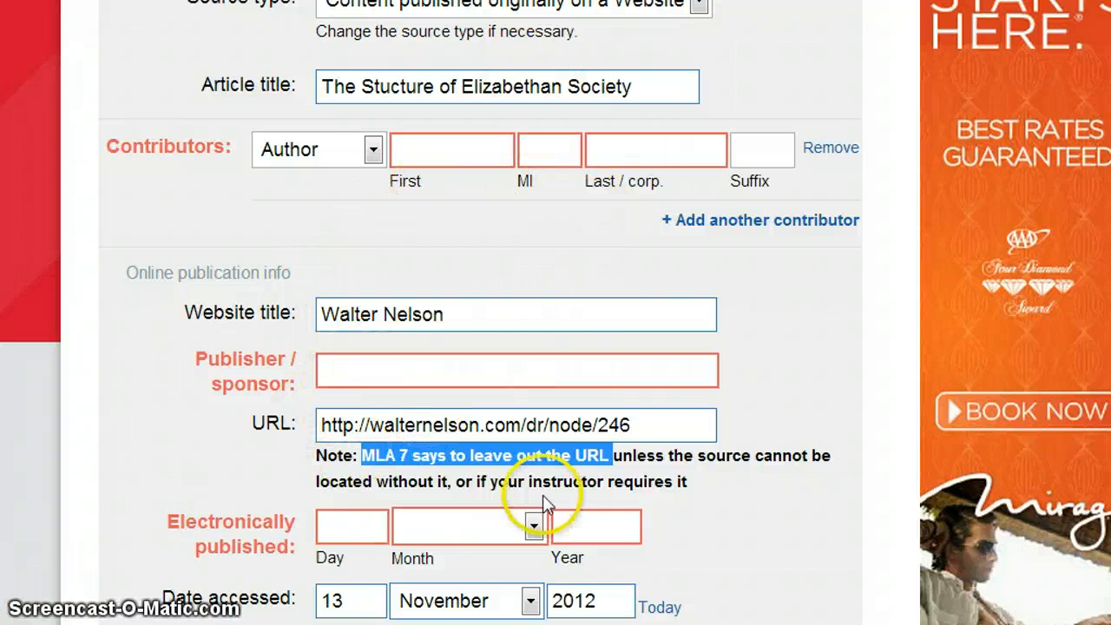
{"action": "left_click_drag", "start_coordinate": [669, 425], "coordinate": [350, 415]}
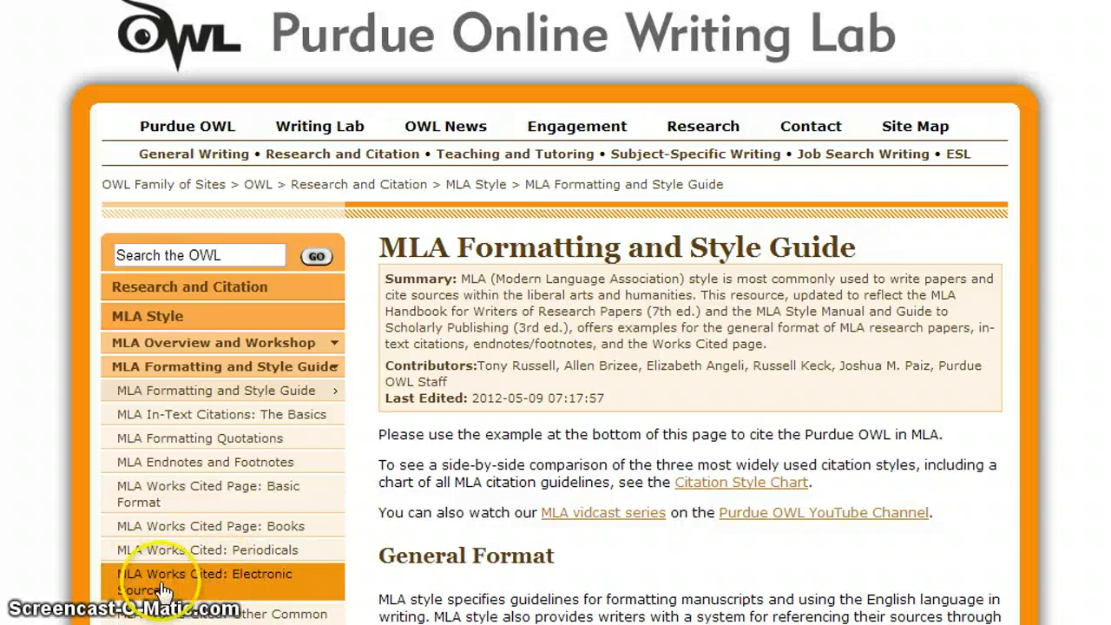
- Open Purdue OWL's MLA Works Cited: Electronic Sources page and enlarge the Citing an Entire Web Site section
{"action": "left_click", "coordinate": [274, 587]}
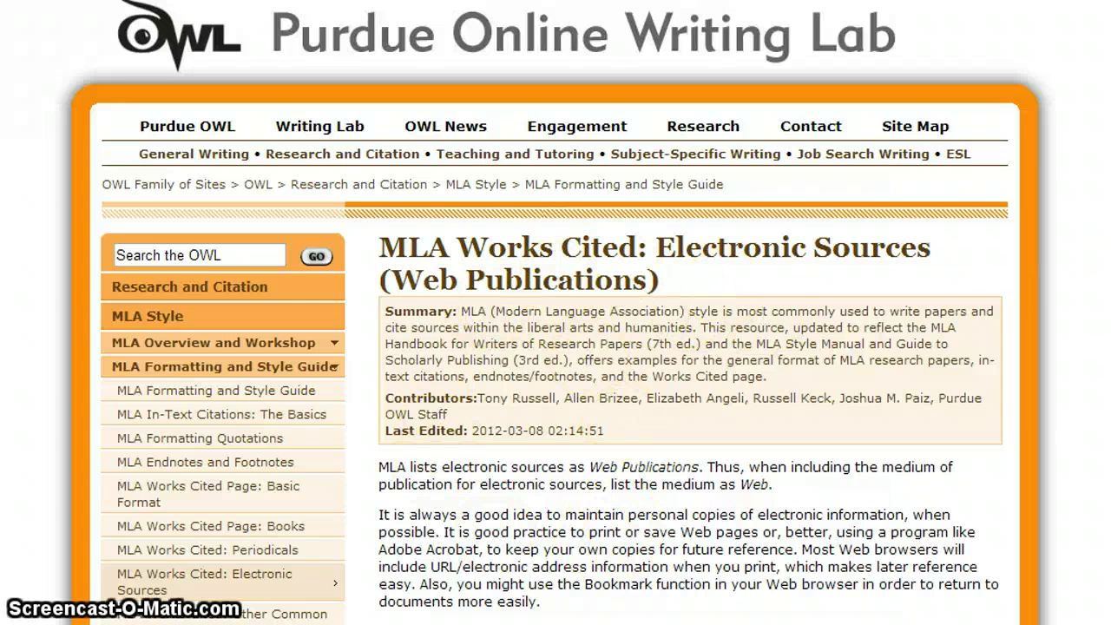
{"action": "scroll", "coordinate": [555, 347], "scroll_direction": "down", "scroll_amount": 15}
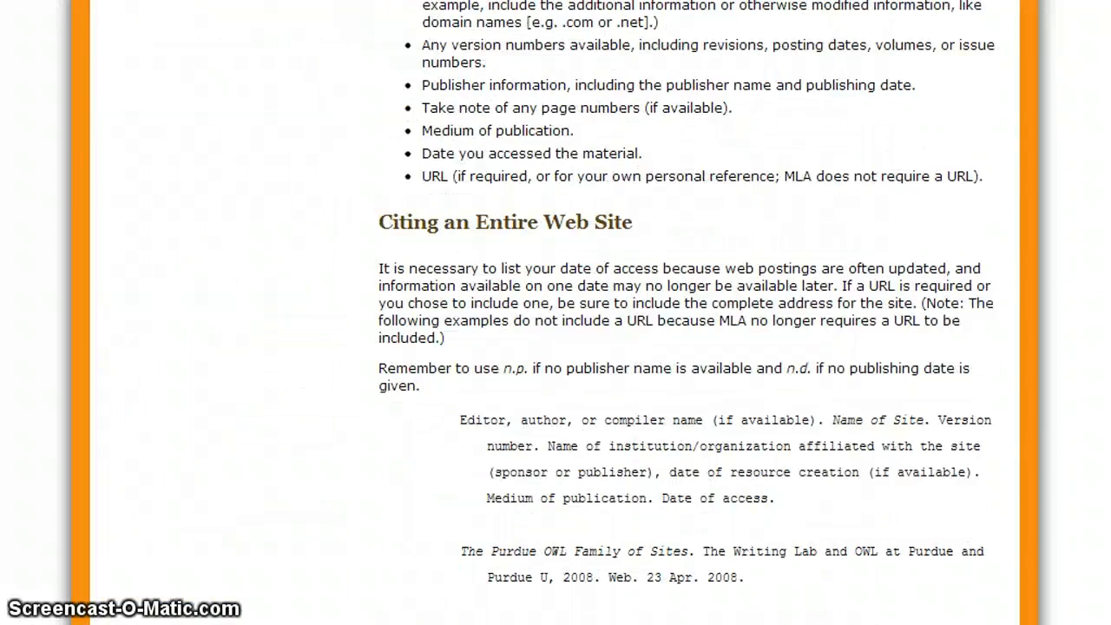
{"action": "scroll", "coordinate": [556, 347], "scroll_direction": "down", "scroll_amount": 2}
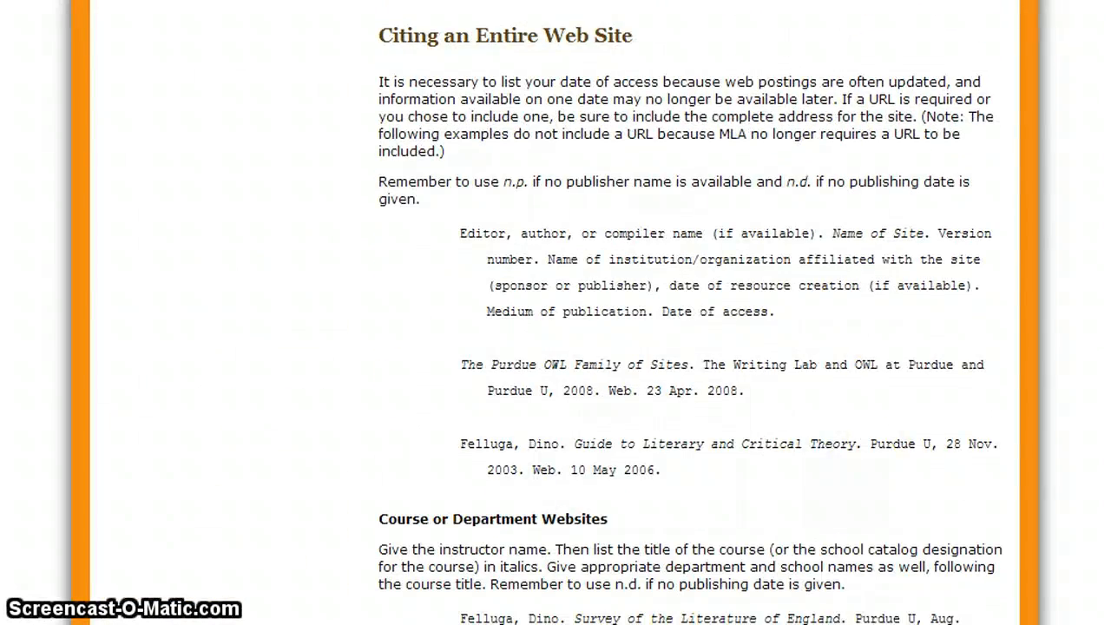
{"action": "key", "text": "ctrl+plus"}
{"action": "key", "text": "ctrl+plus"}
{"action": "key", "text": "ctrl+plus"}
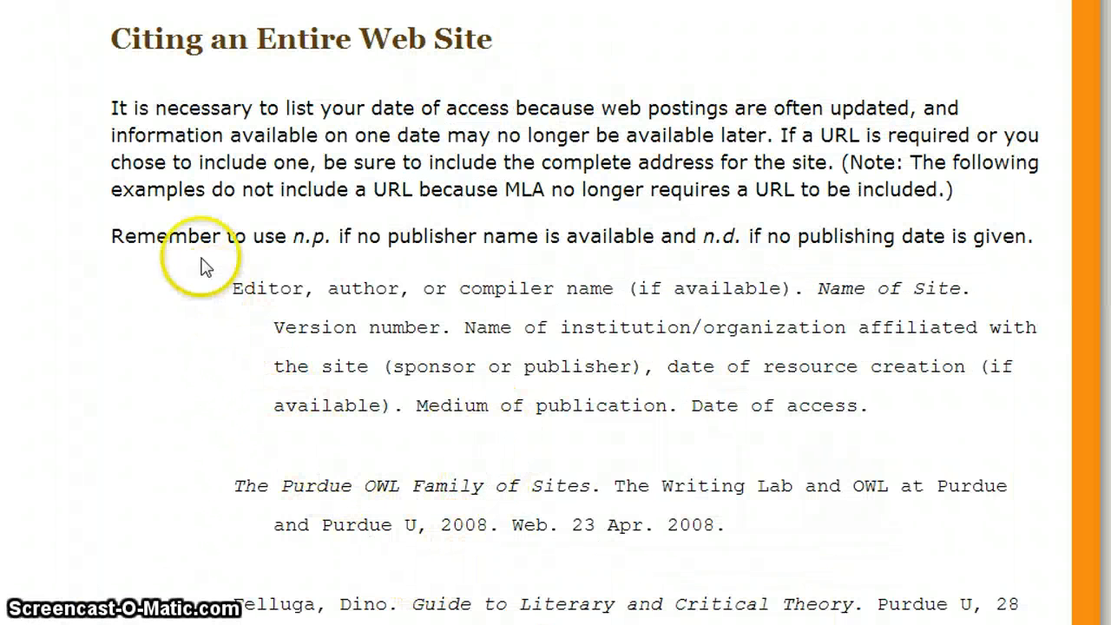
- Select the whole citation template under Citing an Entire Web Site, from "Editor, author" to "Date of access."
{"action": "left_click", "coordinate": [232, 292]}
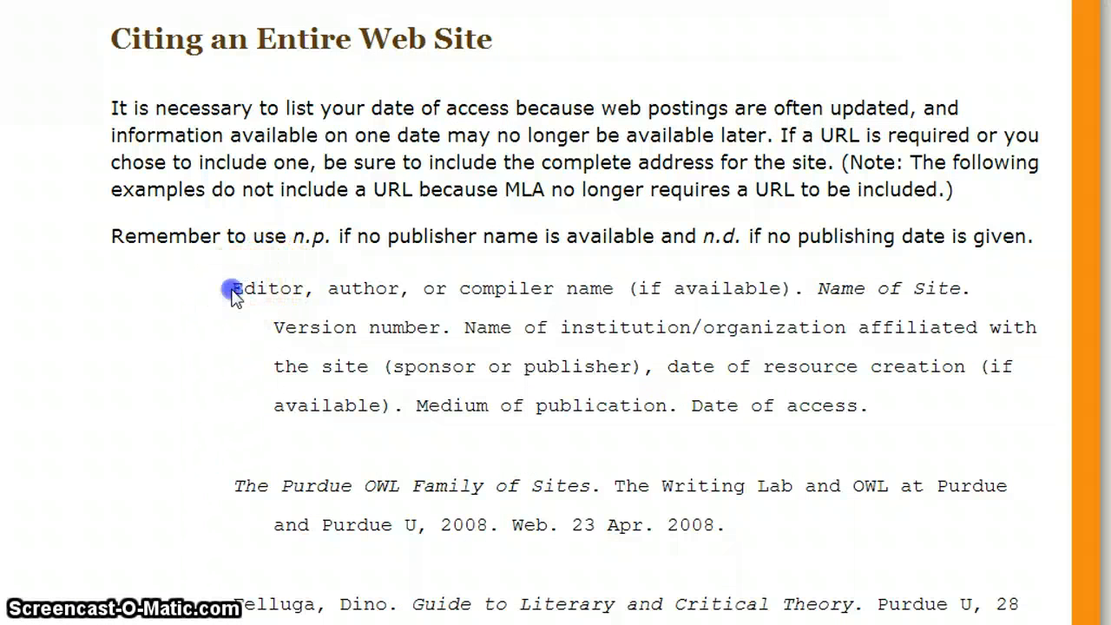
{"action": "left_click_drag", "start_coordinate": [233, 292], "coordinate": [878, 384]}
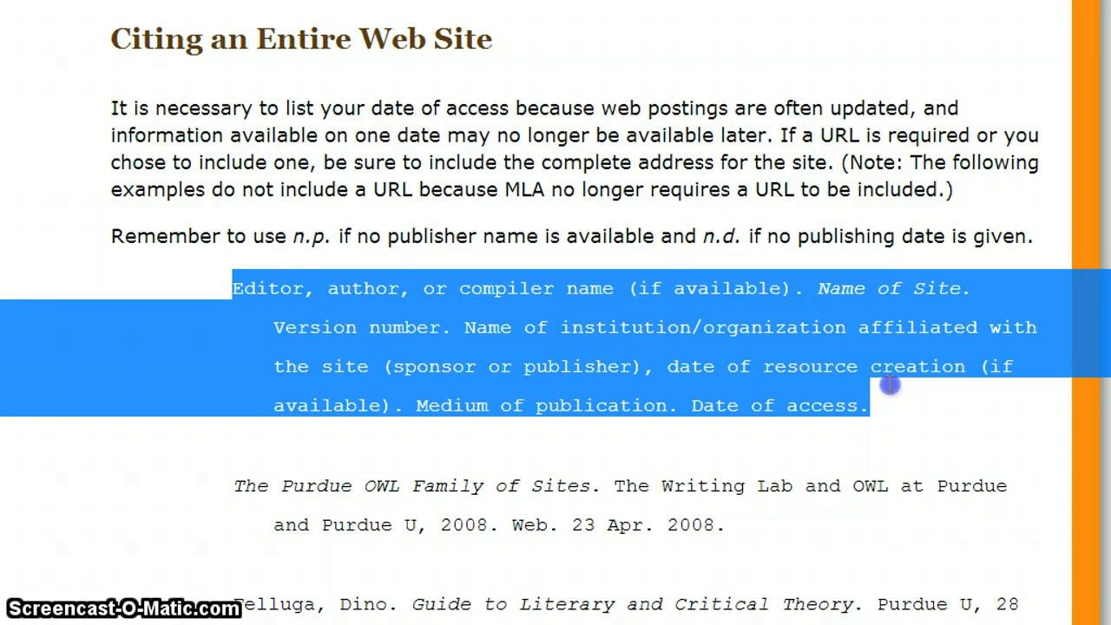
{"action": "left_click", "coordinate": [893, 403]}
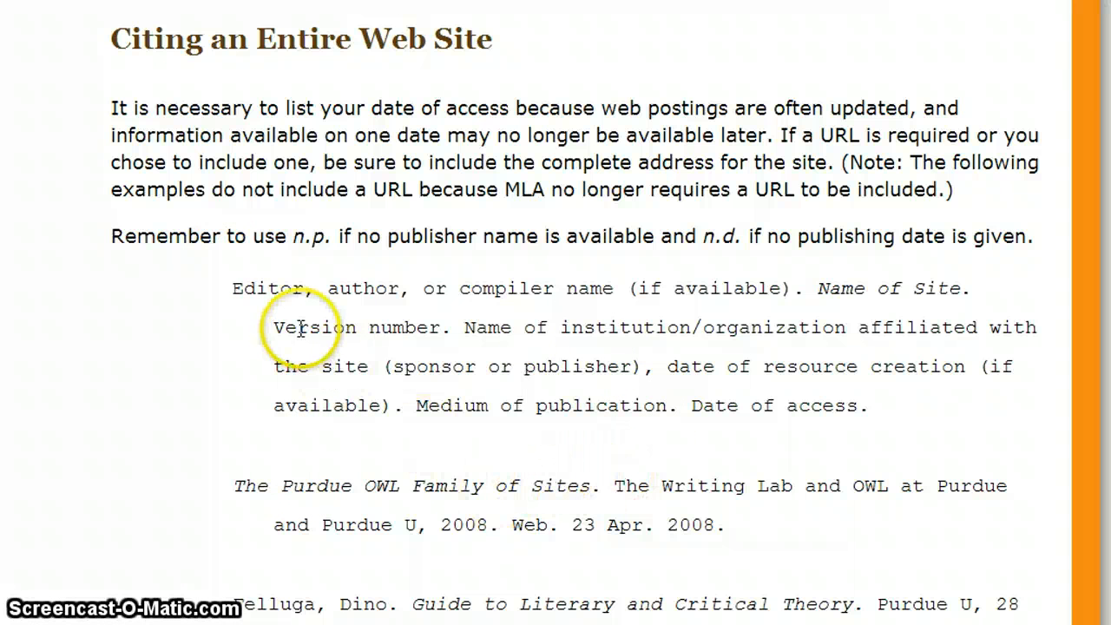
{"action": "left_click_drag", "start_coordinate": [232, 288], "coordinate": [876, 395]}
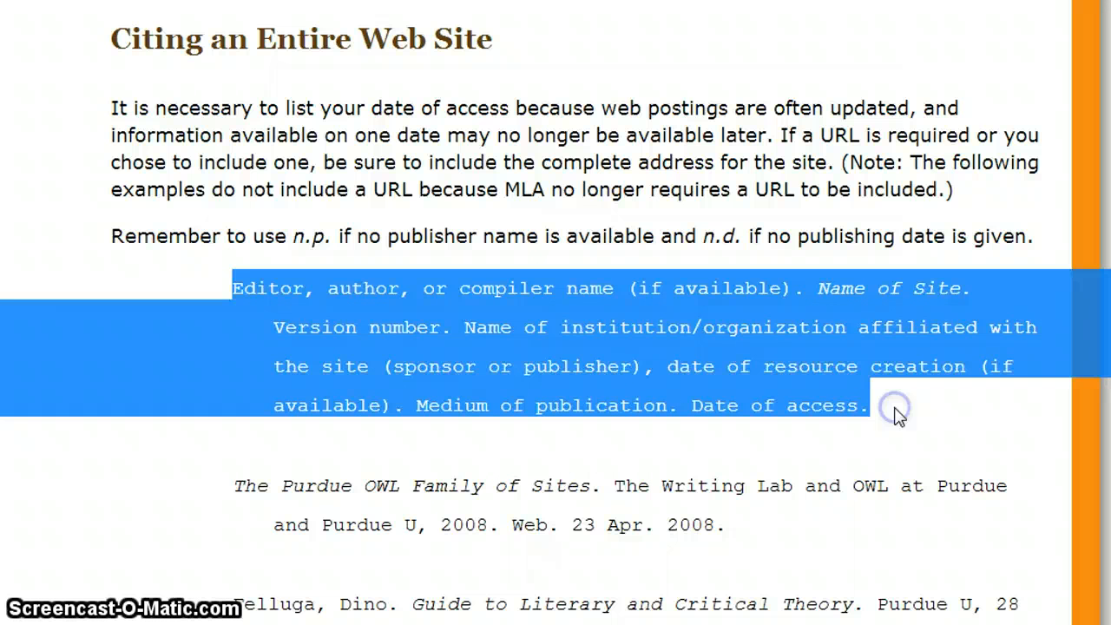
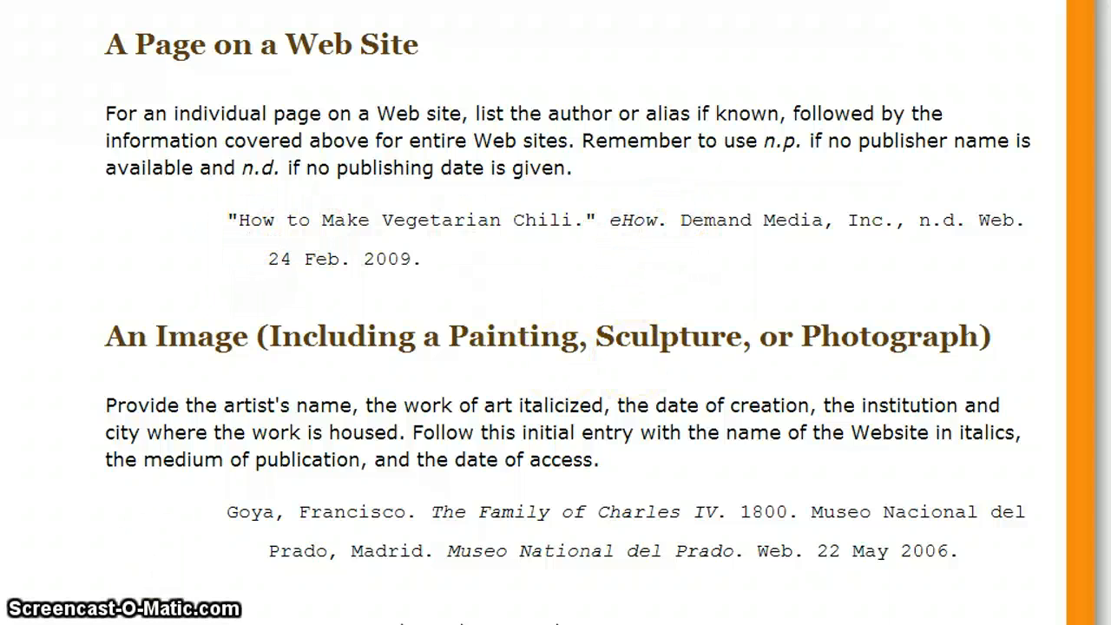
- Check the Name of Site position in the Word citation template and highlight the article title on the Mass Historia source page
{"action": "key", "text": "alt+Tab"}
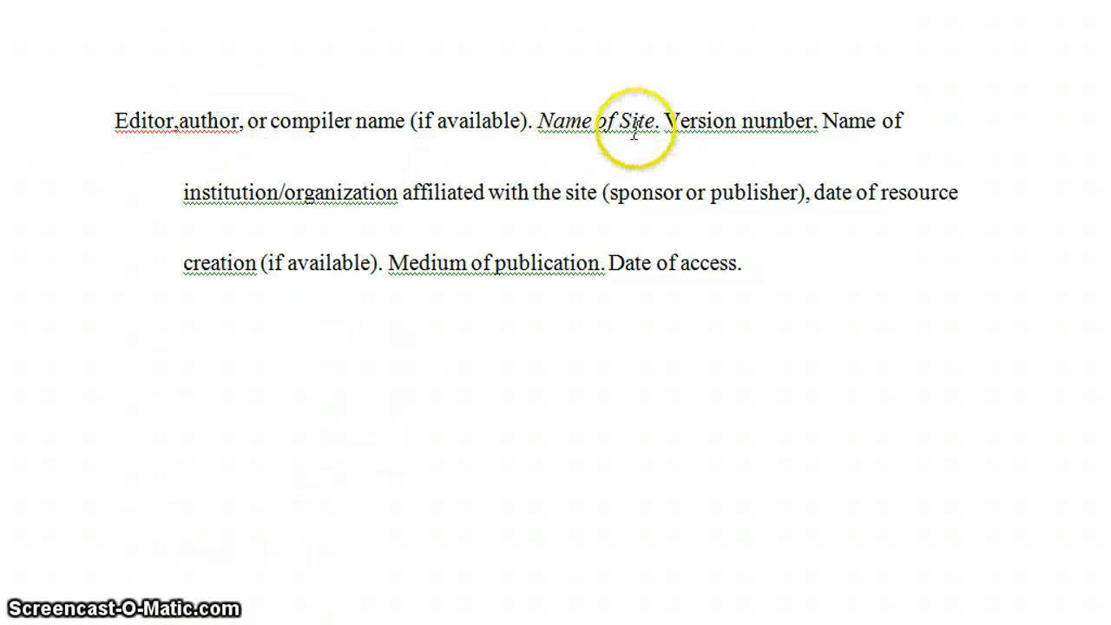
{"action": "left_click", "coordinate": [538, 122]}
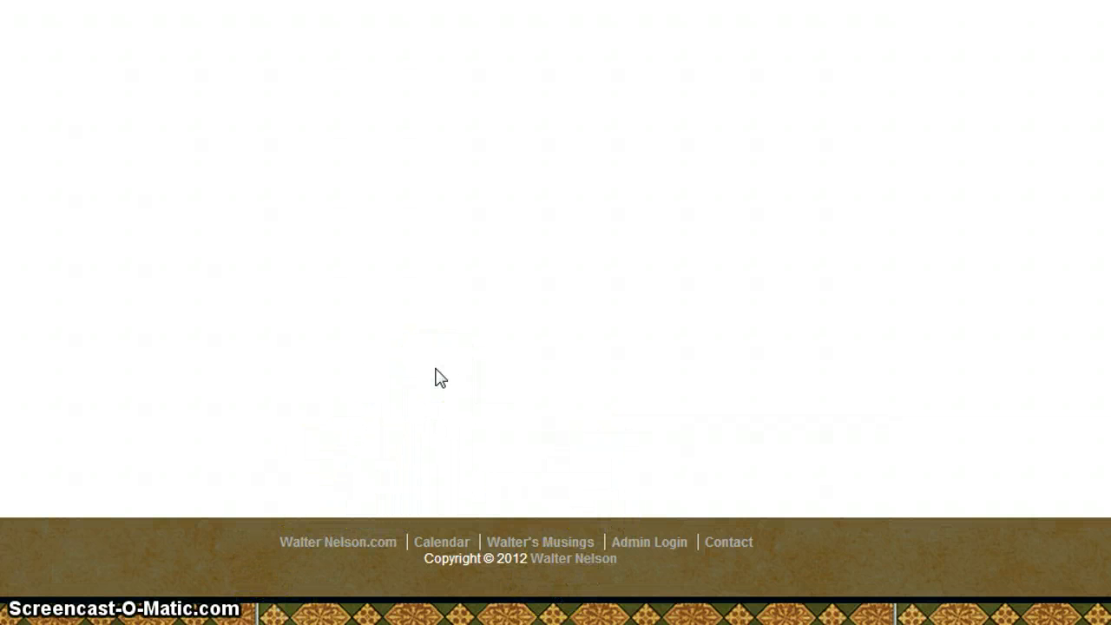
{"action": "left_click", "coordinate": [313, 167]}
{"action": "left_click", "coordinate": [83, 55]}
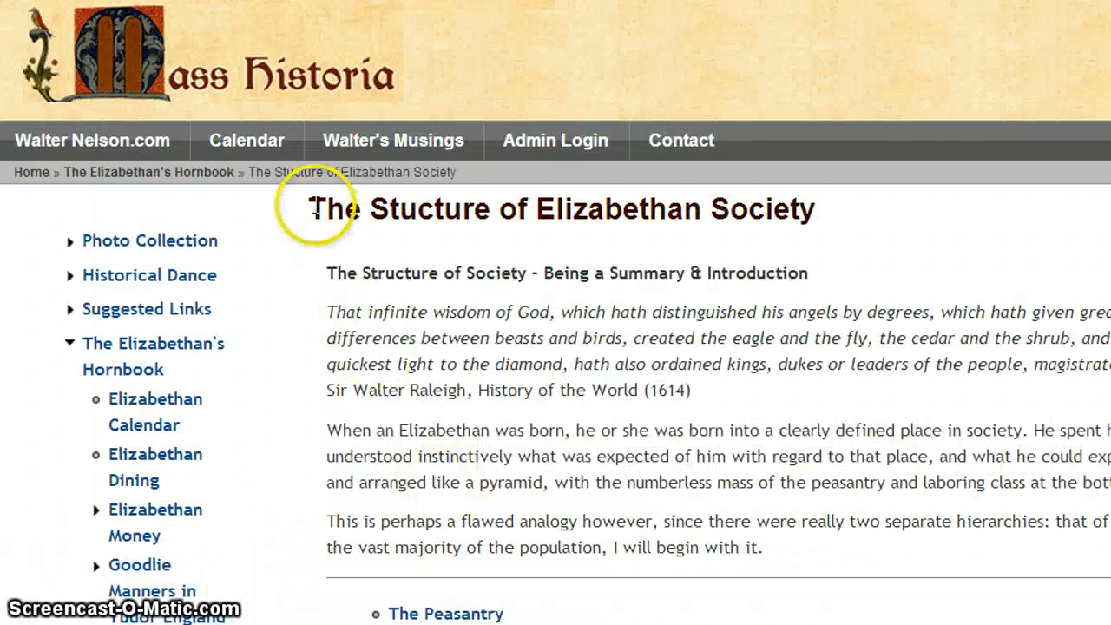
{"action": "left_click_drag", "start_coordinate": [312, 208], "coordinate": [811, 206]}
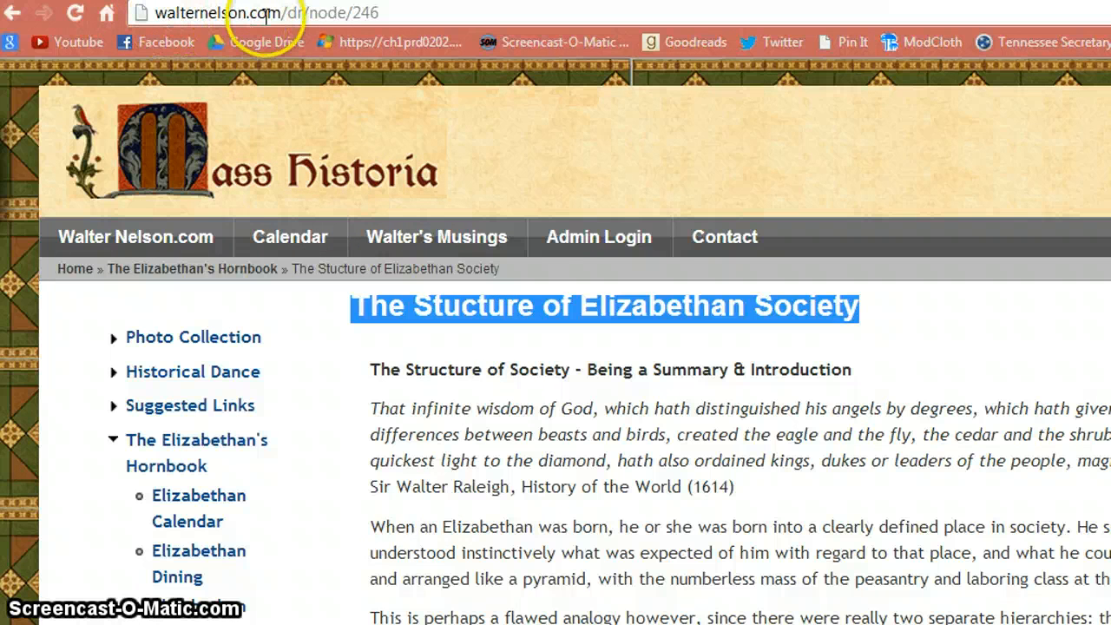
- Back in Word, write the author's name, "The Structure of Elizabethan Society." and the italicized site name Mass Historia below the template
{"action": "left_click", "coordinate": [208, 624]}
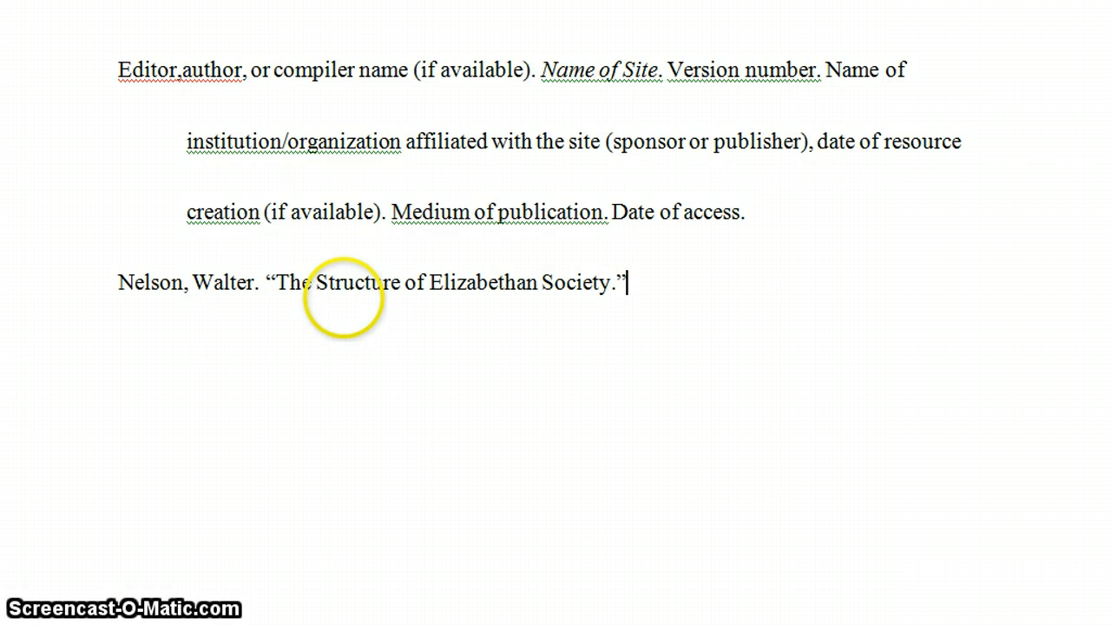
{"action": "left_click", "coordinate": [676, 335]}
{"action": "type", "text": "Mass Historia."}
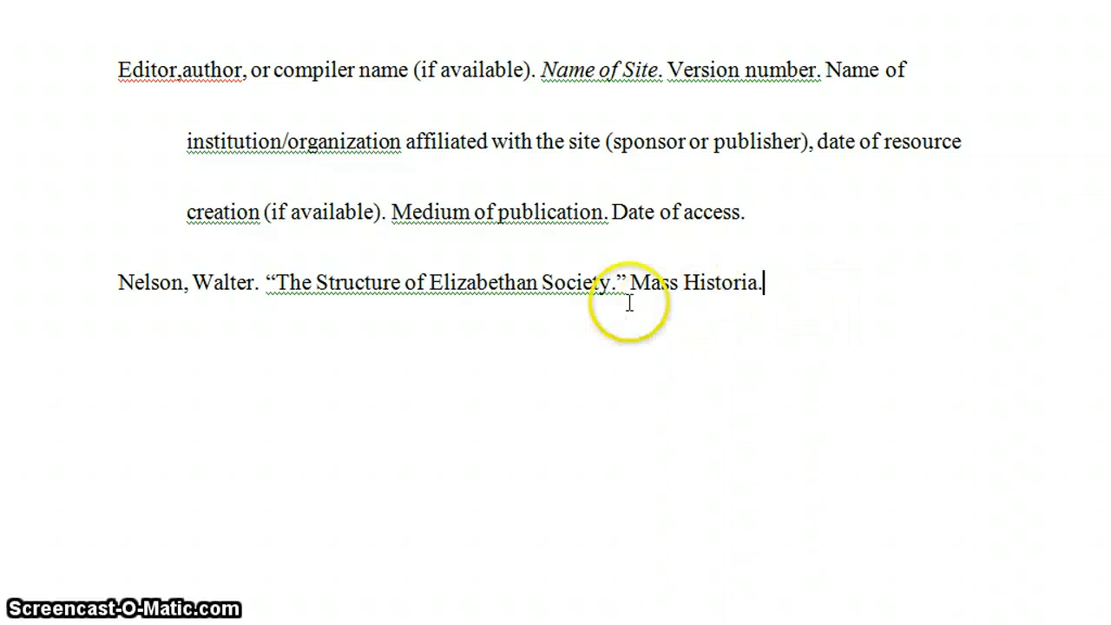
{"action": "left_click_drag", "start_coordinate": [628, 287], "coordinate": [755, 291]}
{"action": "left_click", "coordinate": [558, 260]}
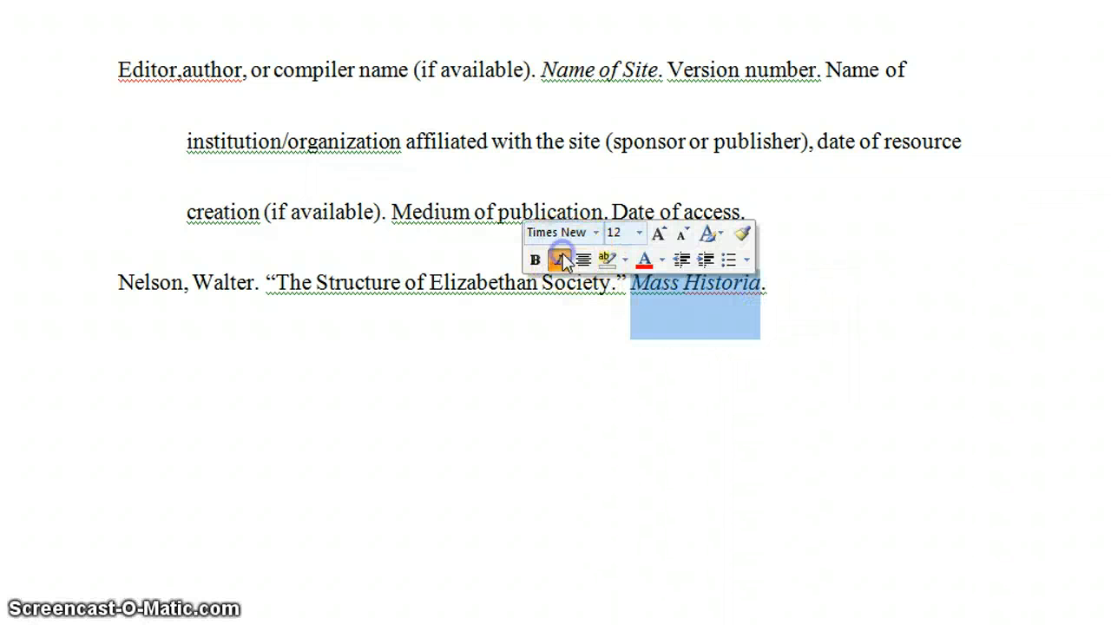
{"action": "left_click", "coordinate": [822, 276]}
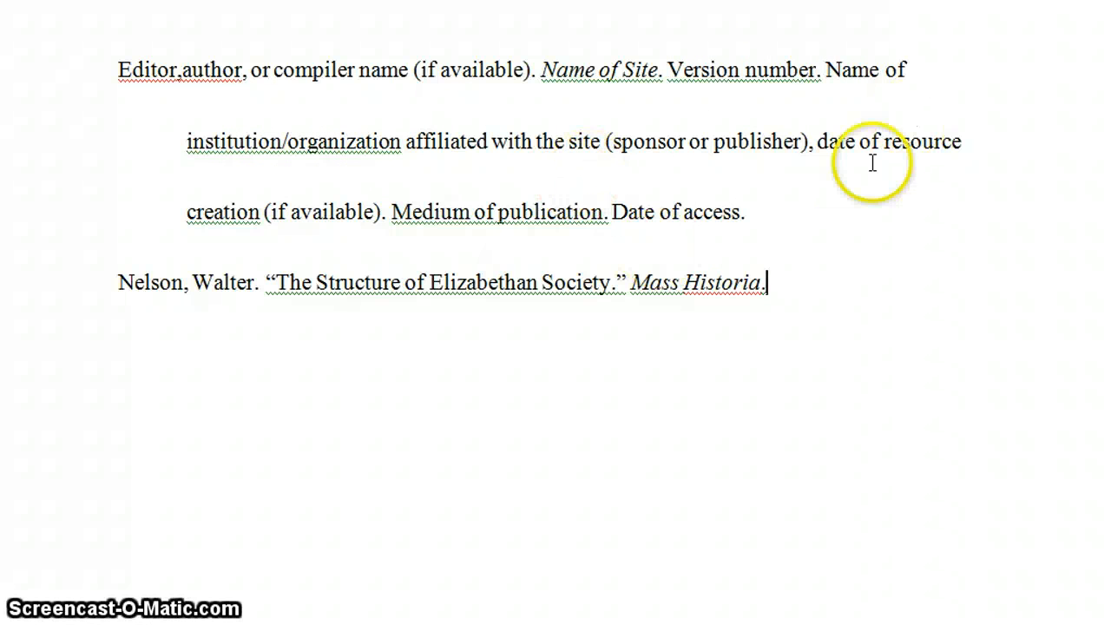
- Complete the citation with the publication year 2012, the medium Web and the access date 13 Nov. 2012
{"action": "left_click", "coordinate": [55, 623]}
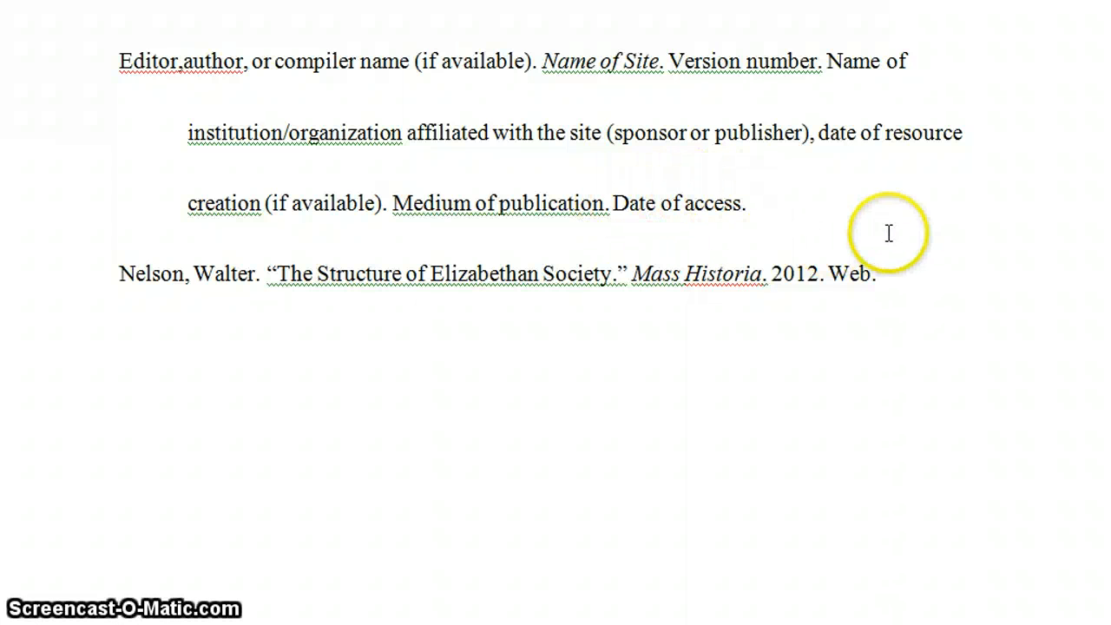
{"action": "type", "text": "Noc"}
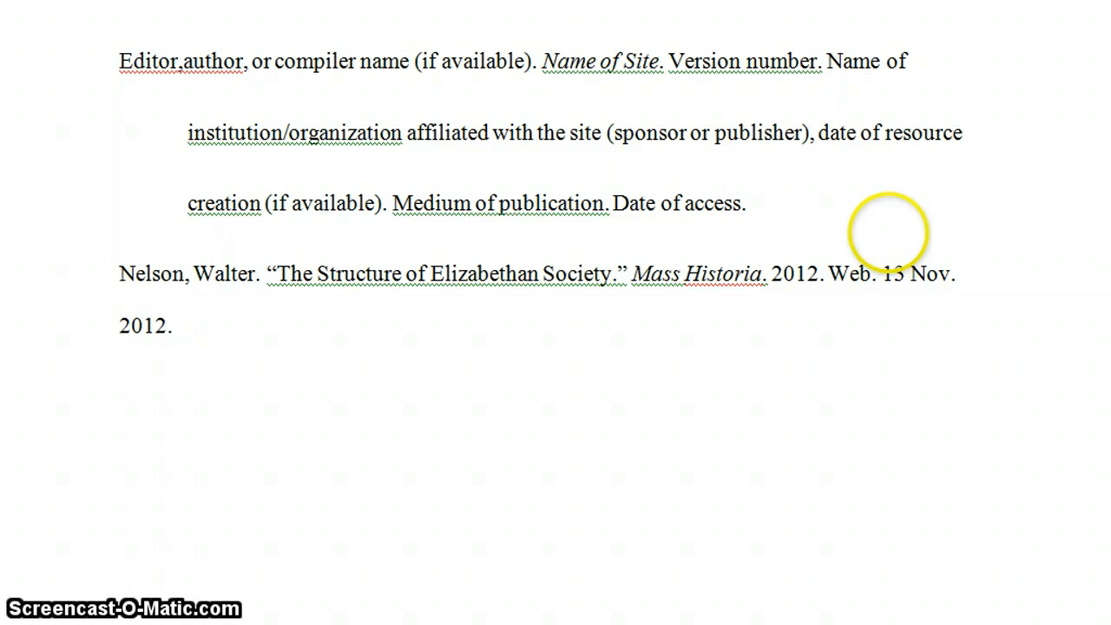
- Break the citation before its final "2012." and indent that second line to match the template's hanging indent
{"action": "left_click", "coordinate": [119, 323]}
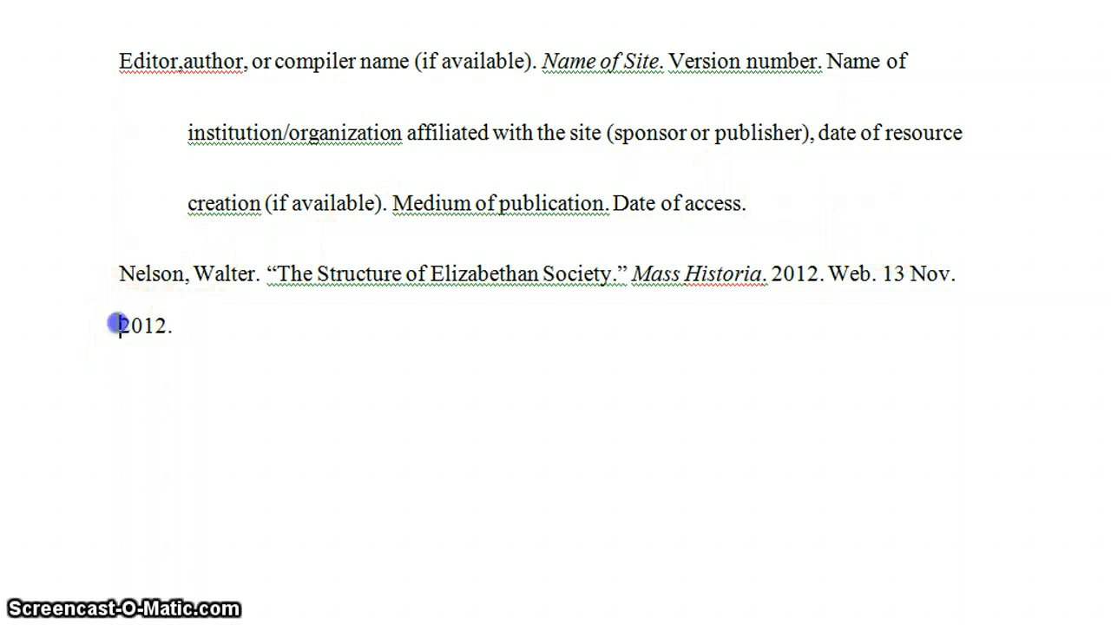
{"action": "left_click_drag", "start_coordinate": [119, 323], "coordinate": [179, 325]}
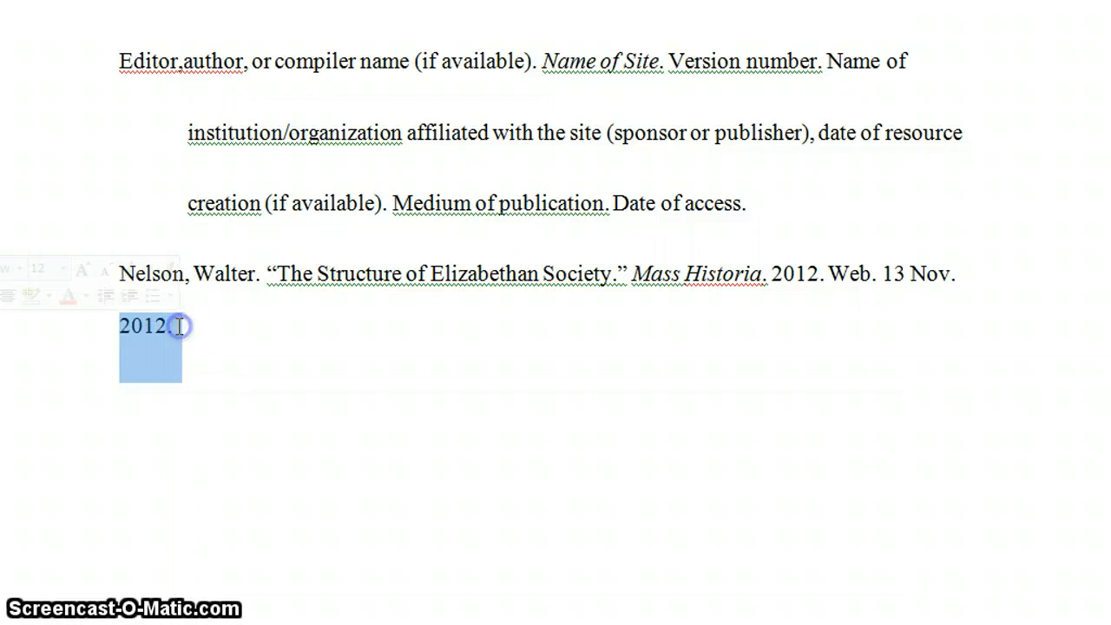
{"action": "left_click", "coordinate": [117, 325]}
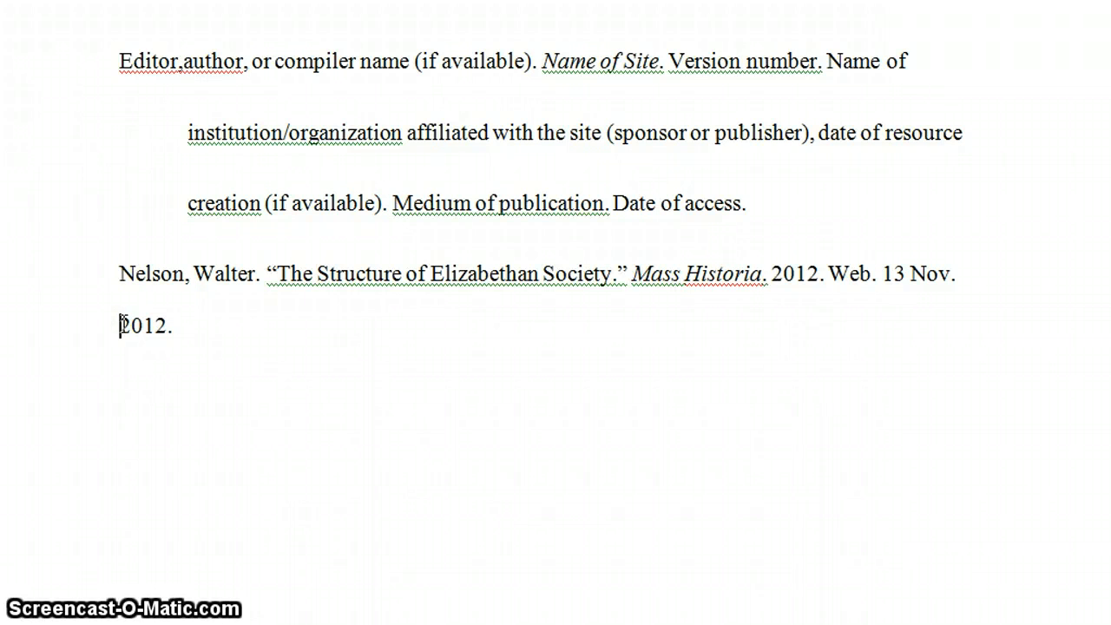
{"action": "key", "text": "Tab"}
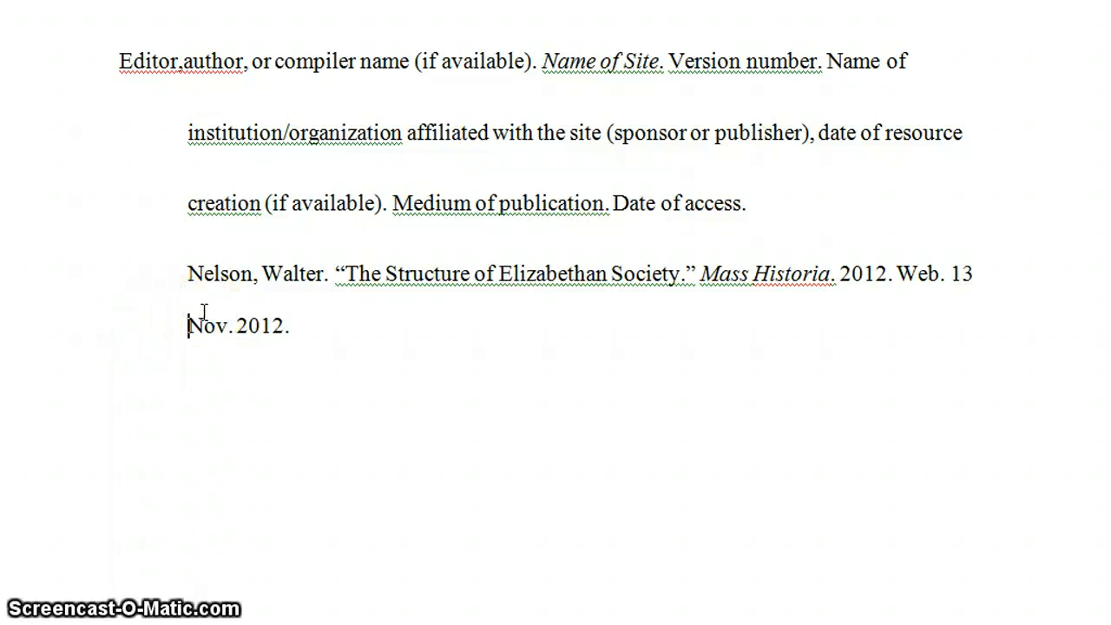
{"action": "key", "text": "BackSpace"}
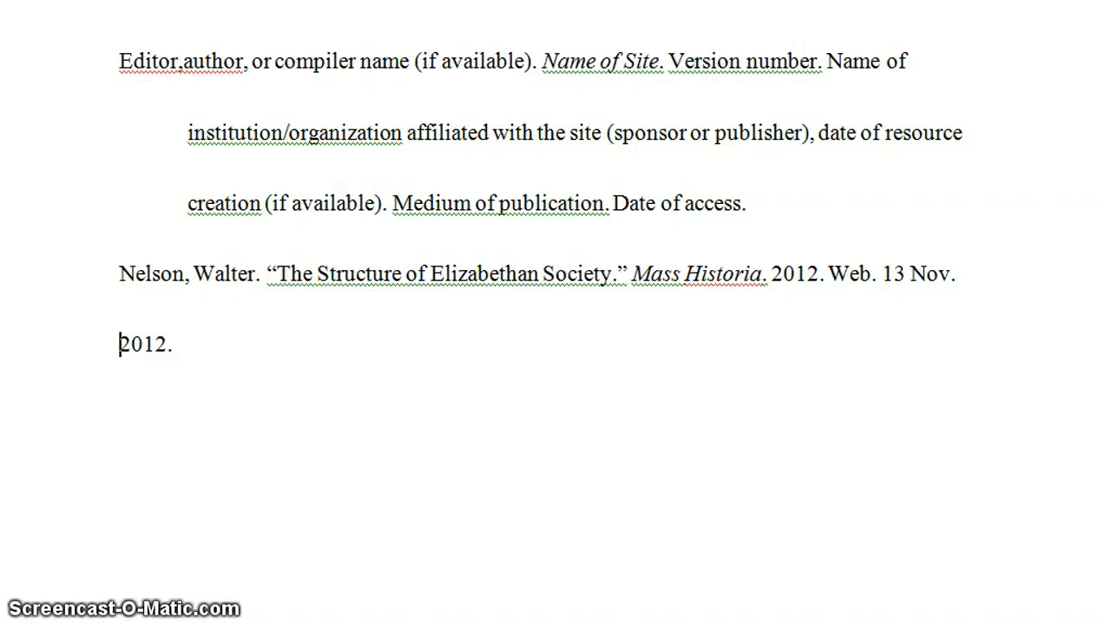
{"action": "left_click", "coordinate": [185, 314]}
{"action": "left_click", "coordinate": [167, 315]}
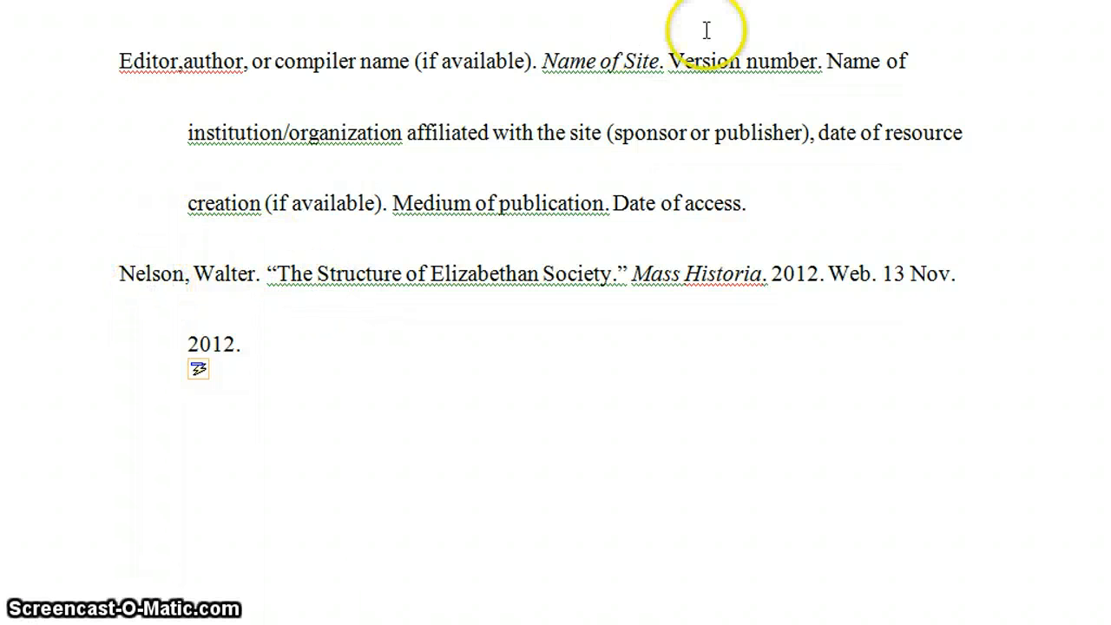
- Check the institution/organization element of the citation template against the finished Mass Historia entry
{"action": "left_click", "coordinate": [284, 132]}
{"action": "left_click_drag", "start_coordinate": [400, 144], "coordinate": [465, 144]}
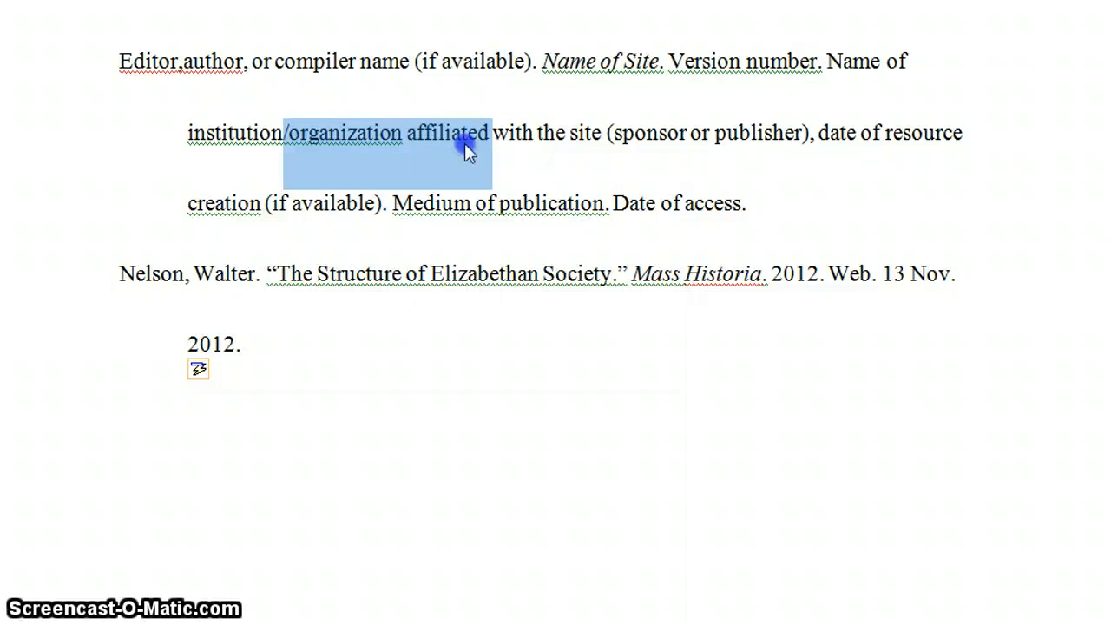
{"action": "left_click", "coordinate": [464, 141]}
{"action": "left_click", "coordinate": [464, 423]}
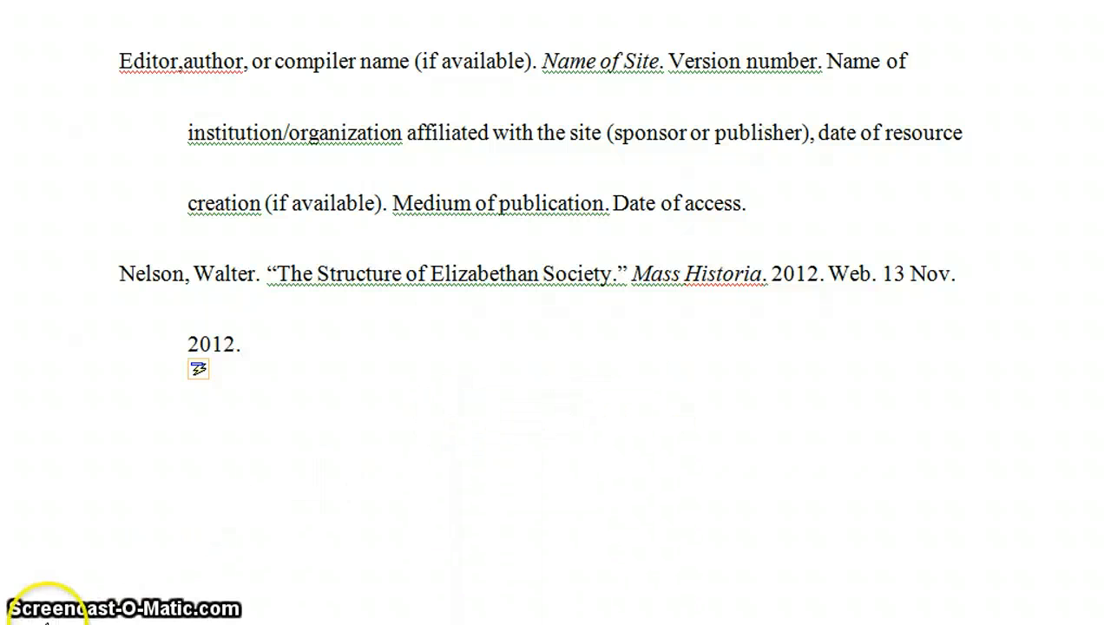
- Switch to the Purdue OWL page and highlight the n.p. and n.d. guidance for a missing publisher name or publishing date
{"action": "key", "text": "alt+Tab"}
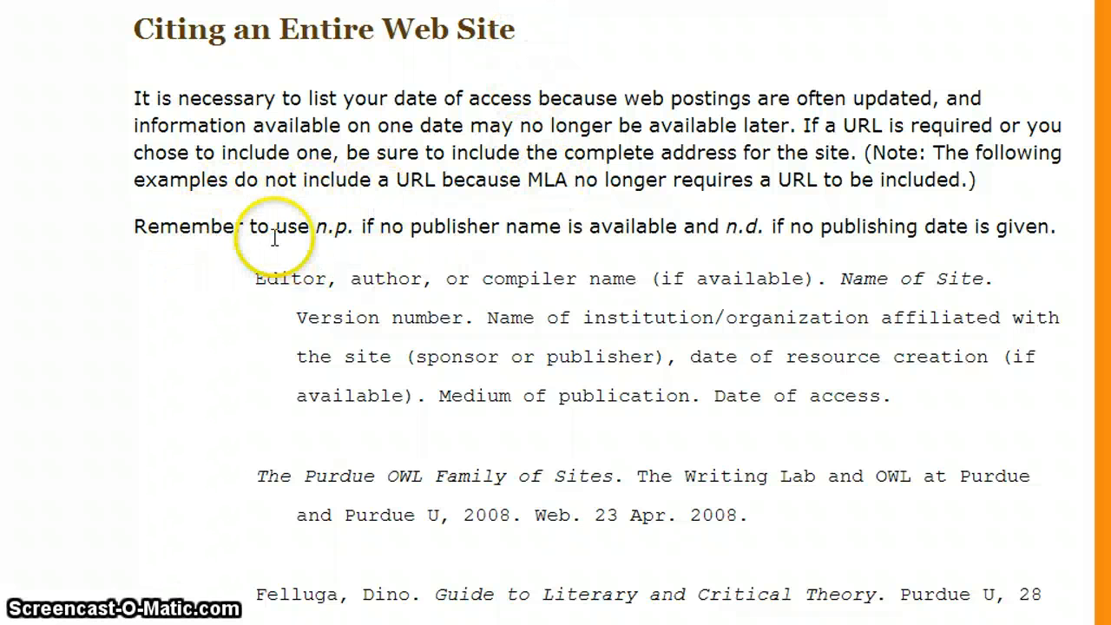
{"action": "left_click", "coordinate": [345, 226]}
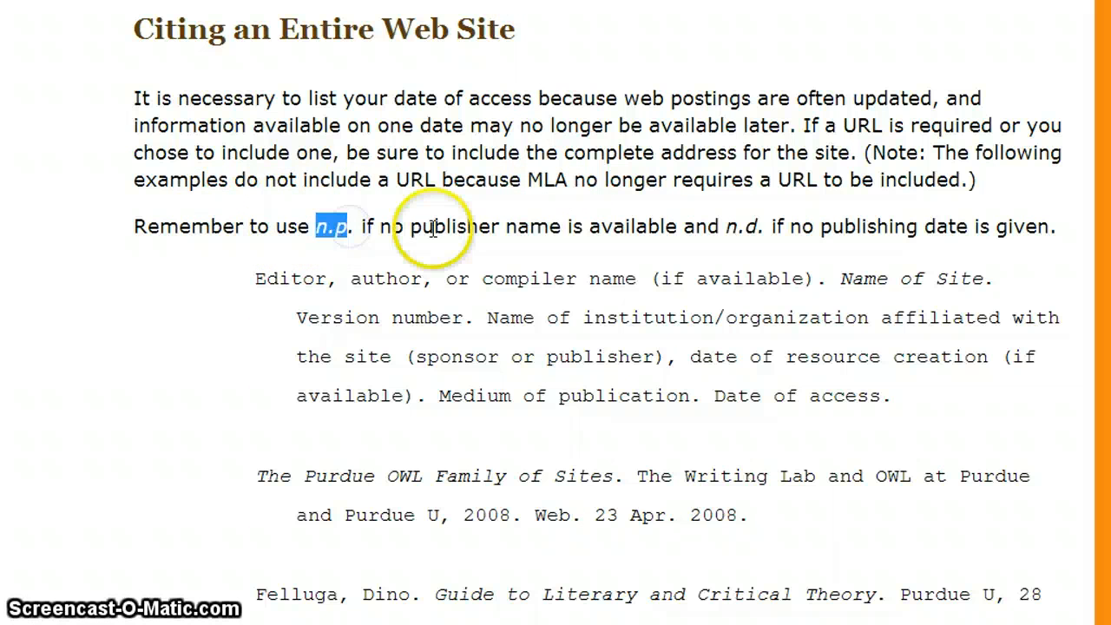
{"action": "left_click_drag", "start_coordinate": [707, 226], "coordinate": [802, 227]}
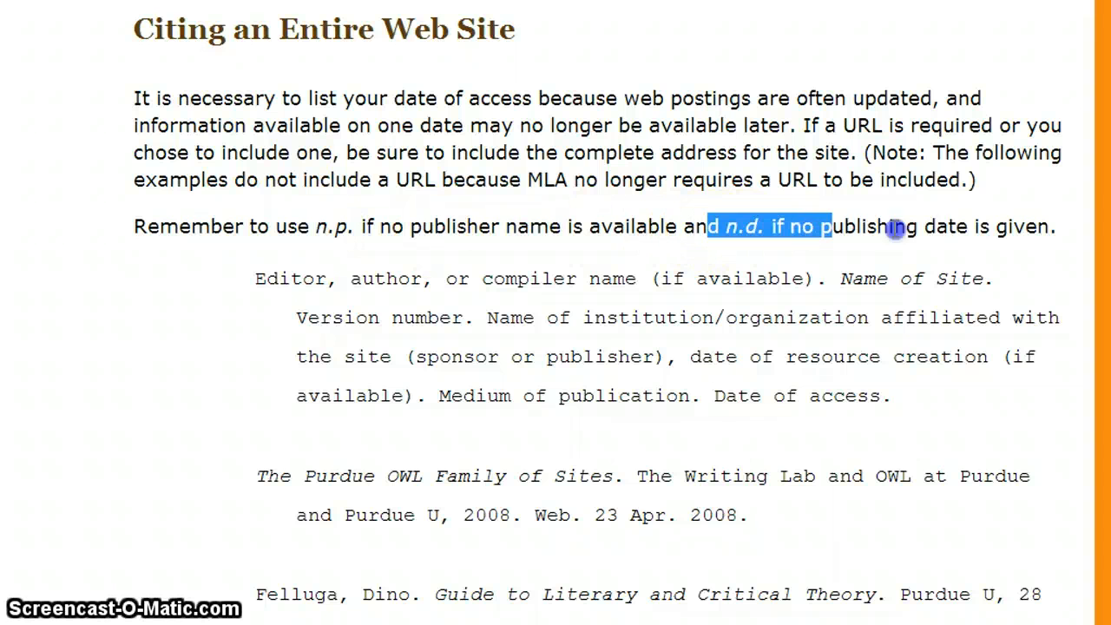
{"action": "left_click_drag", "start_coordinate": [897, 227], "coordinate": [1050, 231]}
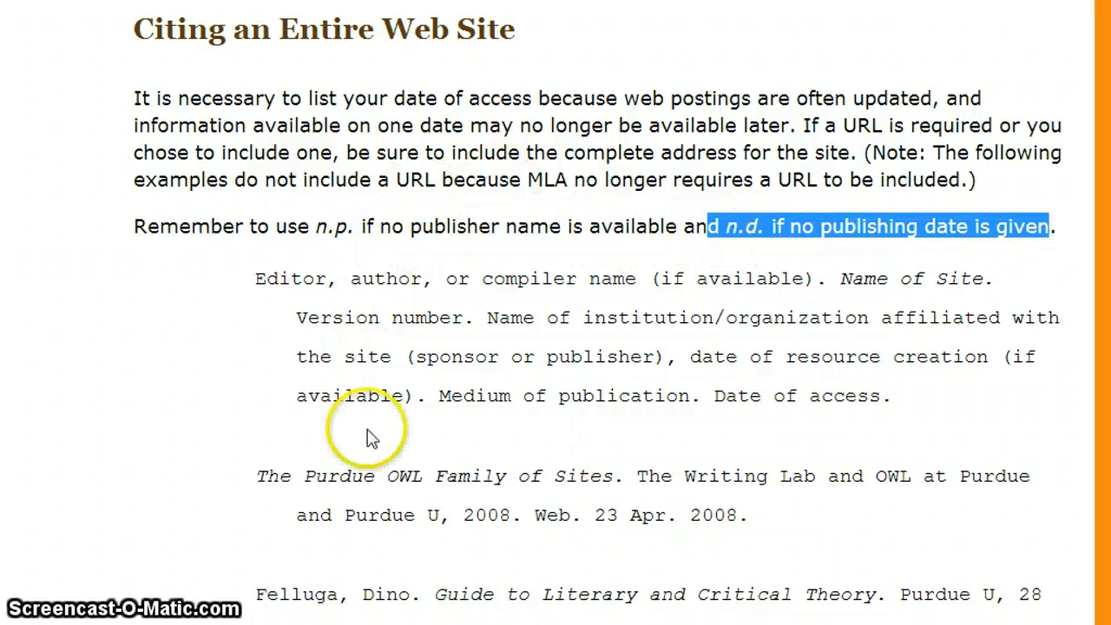